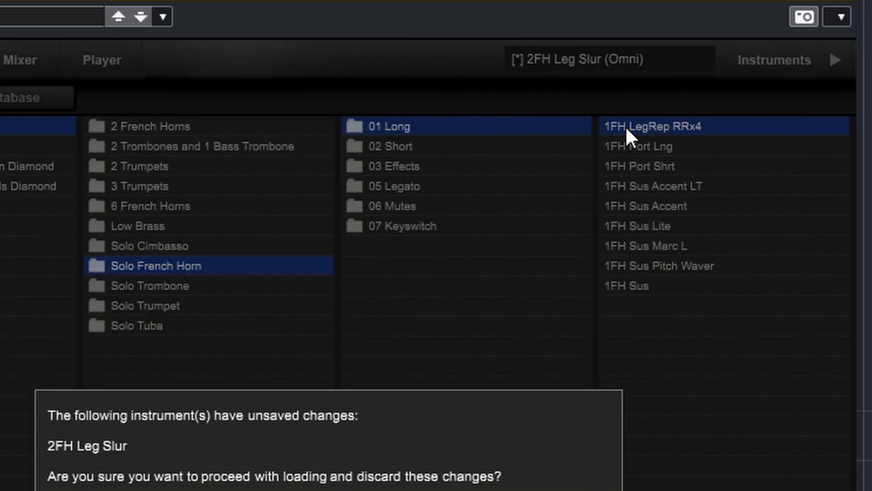
Discard the unsaved changes and load the solo French horn Long patches LegRep RRx4, Port Lng, Port Shrt and Sus Accent in turn
left_click(772, 489)
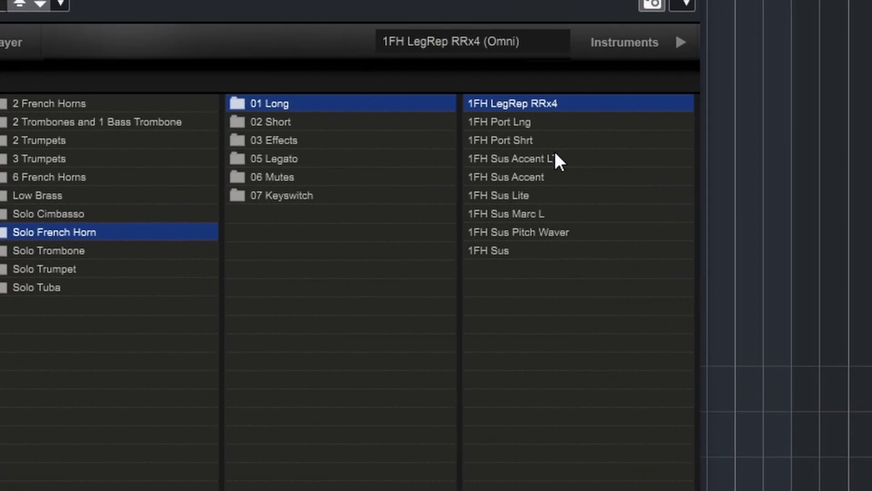
left_click(509, 122)
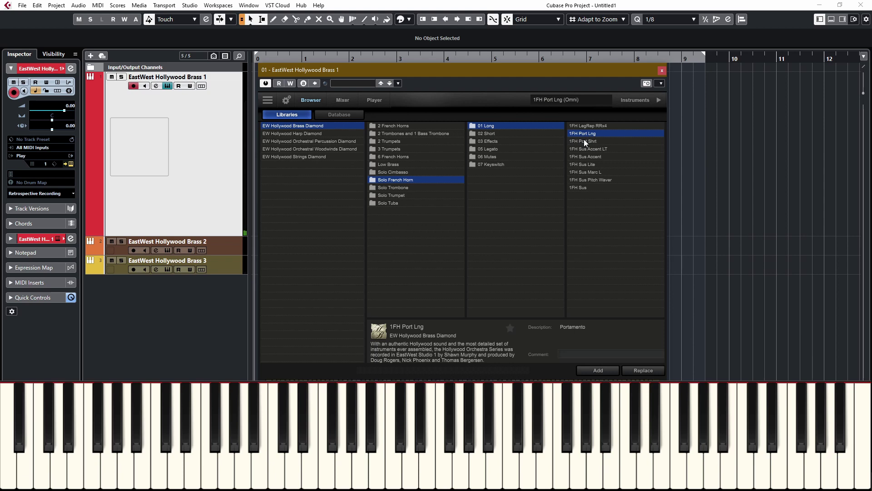
left_click(584, 141)
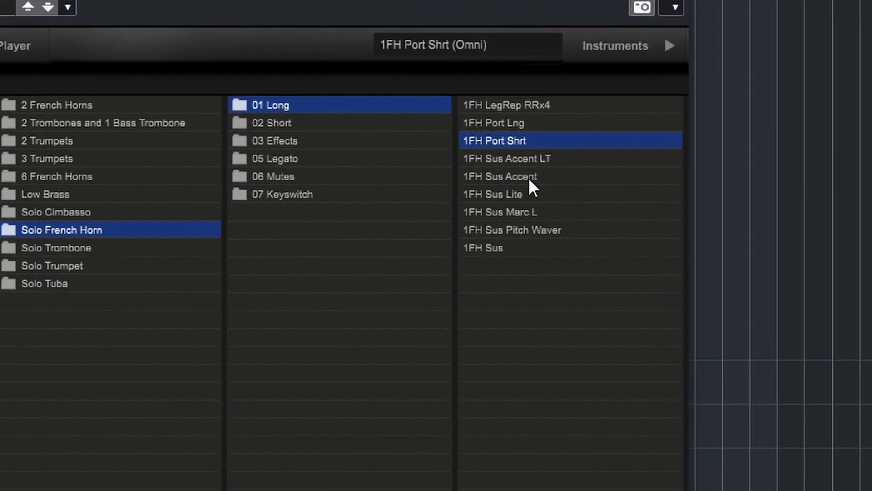
left_click(596, 157)
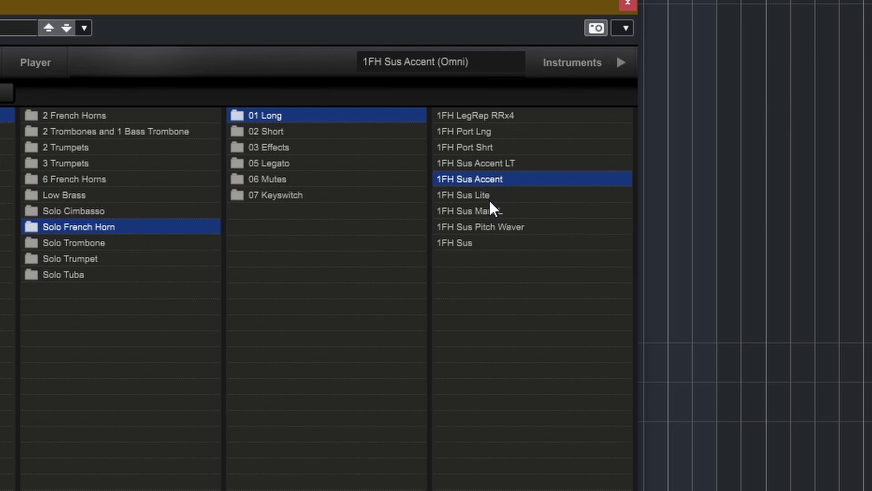
Load the solo French horn sustain patches 1FH Sus, 1FH Sus Marc L and 1FH Sus Pitch Waver one after another
left_click(467, 196)
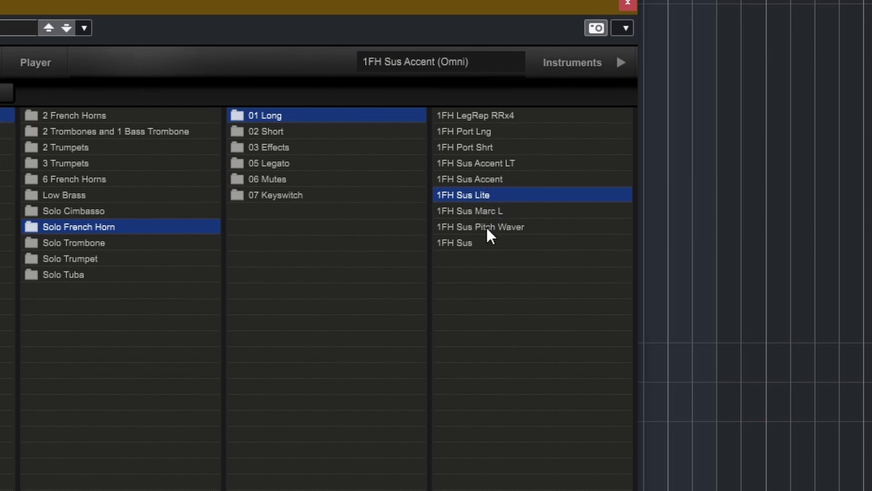
left_click(452, 241)
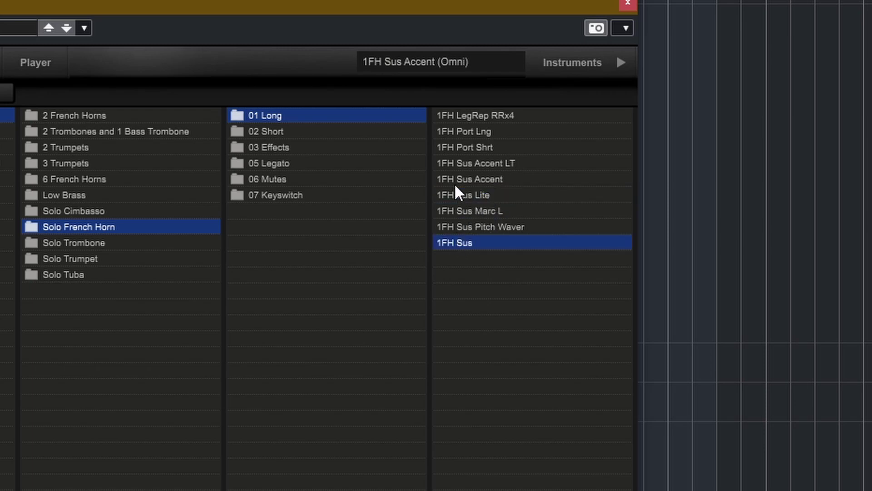
left_click(457, 193)
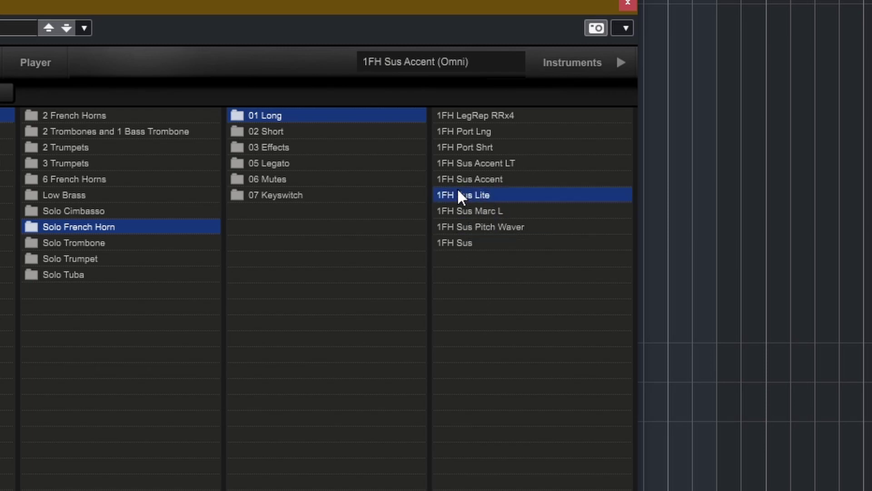
left_click(453, 241)
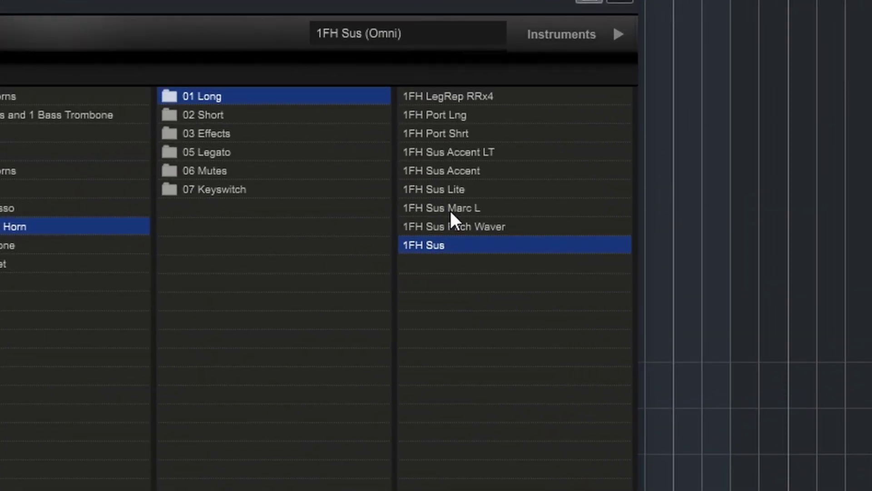
left_click(450, 211)
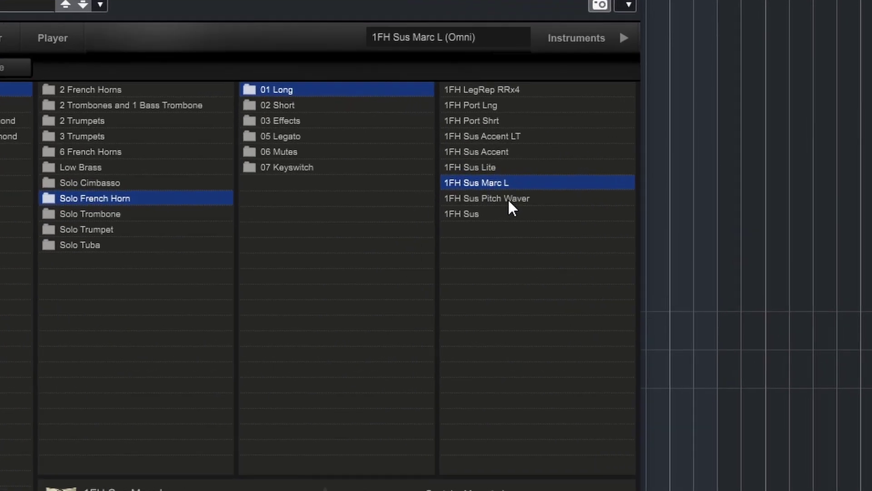
left_click(510, 199)
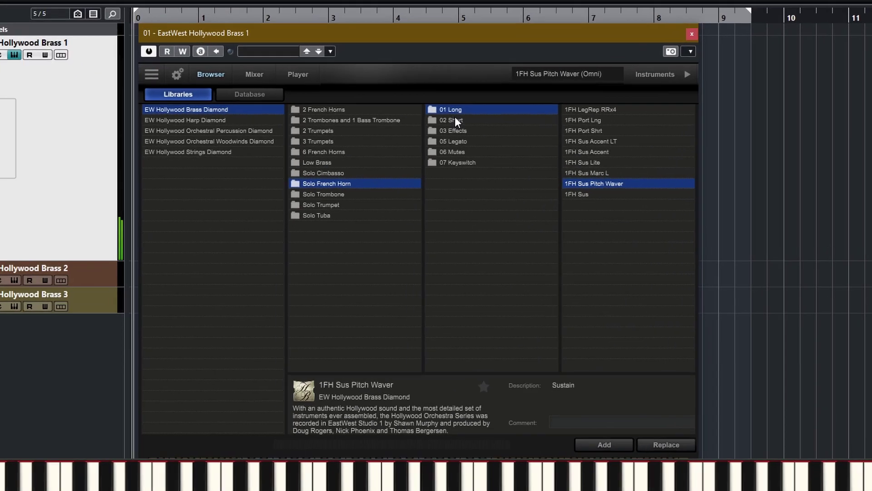
Load the marcato patches 1FH Marc Long RRx4 MOD, 1FH Marc Long RRx4 and 1FH Marc Shrt RRx4 MOD in turn from 02 Short
left_click(490, 133)
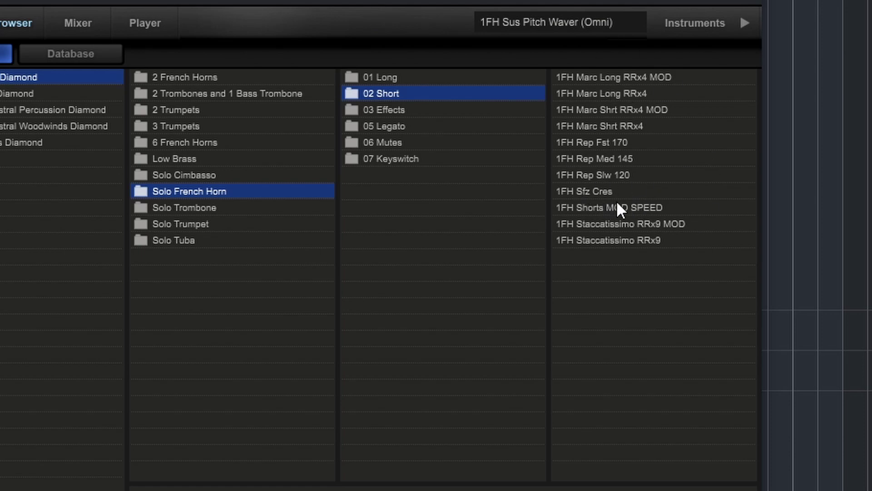
left_click(597, 77)
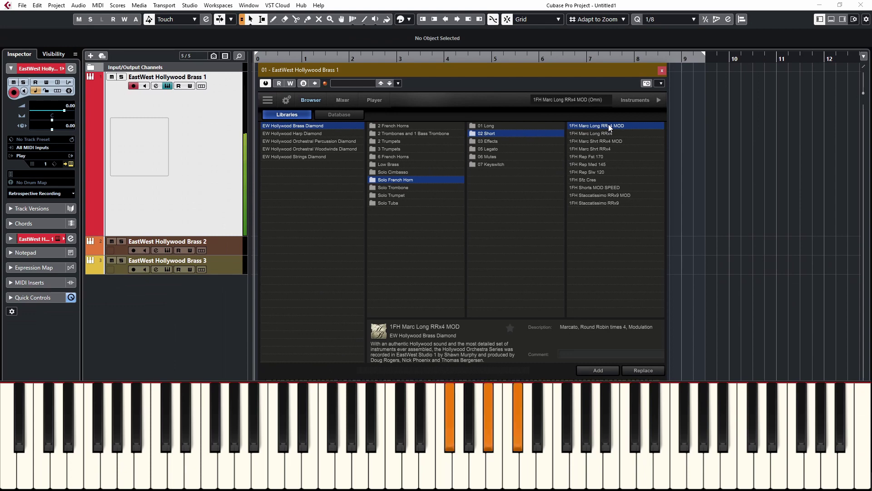
left_click(604, 133)
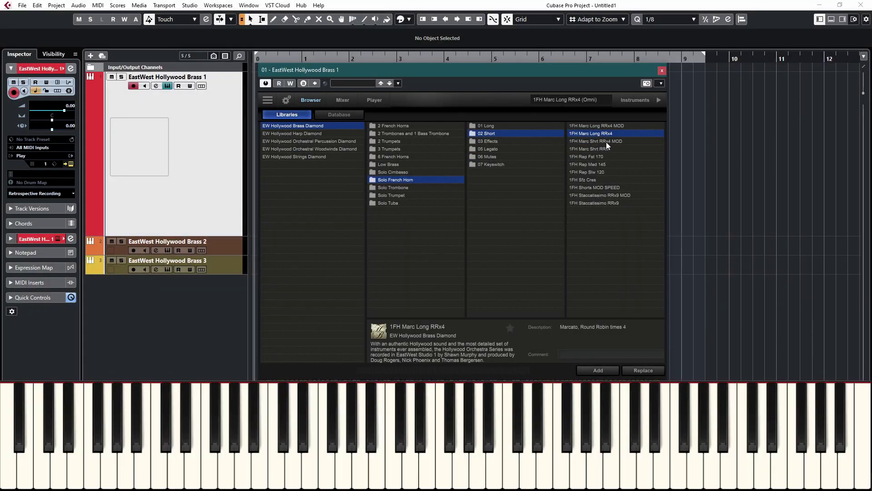
left_click(606, 142)
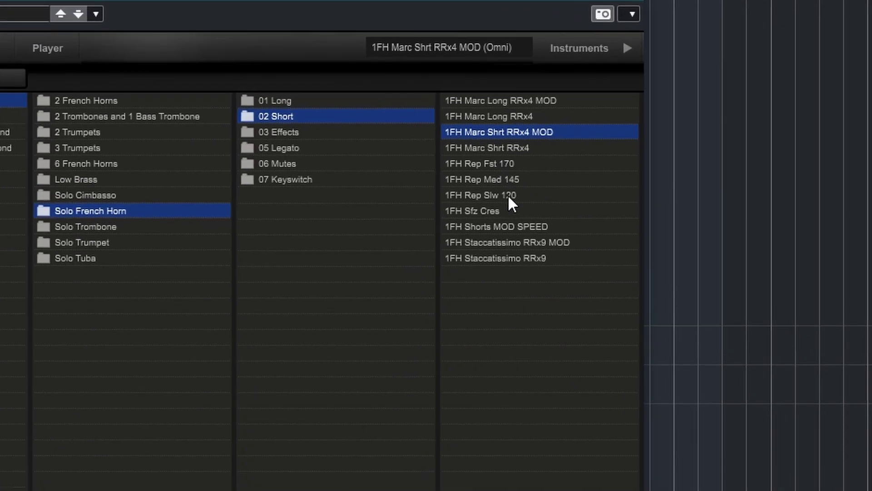
Load the short patches 1FH Rep Slw 120, 1FH Sfz Cres, 1FH Staccatissimo RRx9 MOD and 1FH Shorts MOD SPEED in turn
left_click(507, 194)
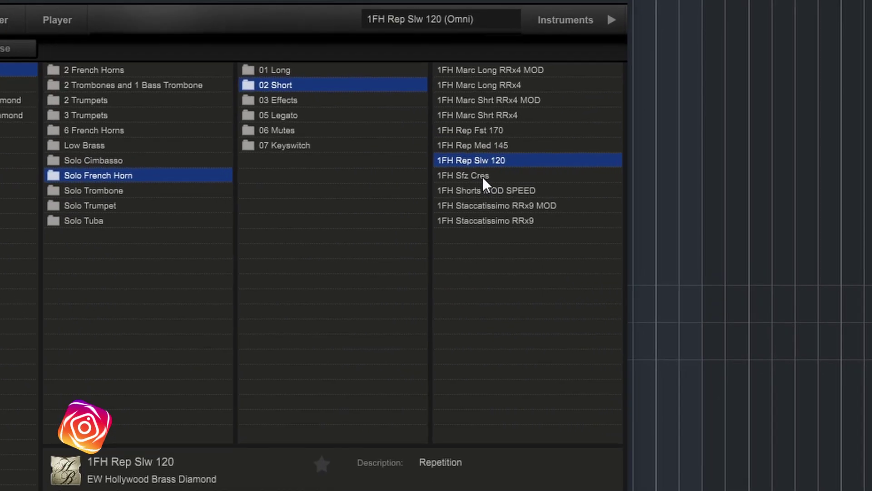
left_click(483, 176)
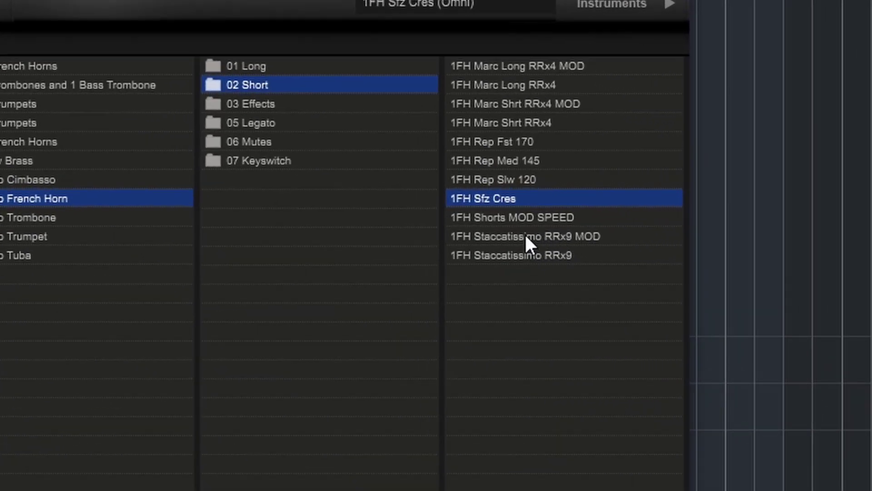
left_click(526, 236)
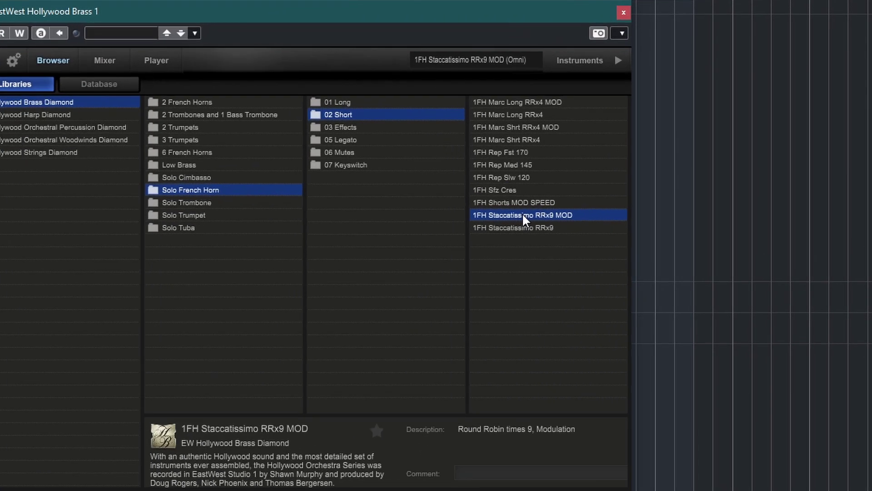
left_click(591, 187)
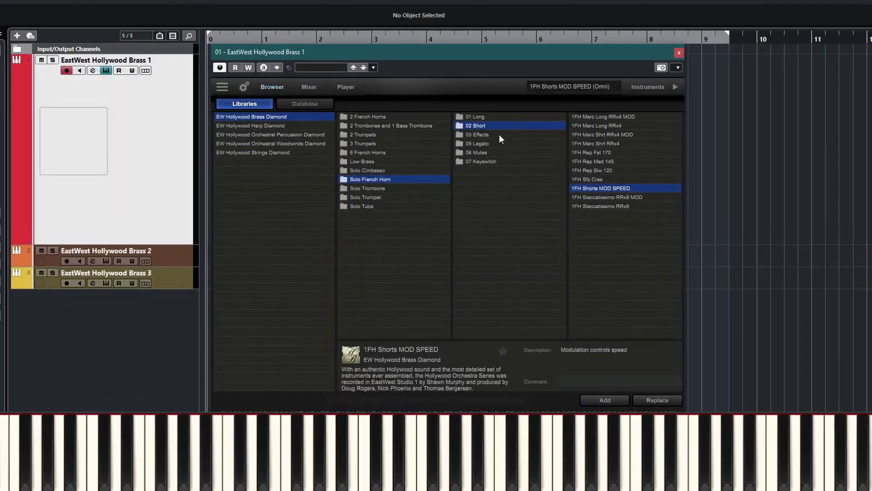
Load 1FH Cres MOD SPEED from 03 Effects, followed by the fast, medium and slow 1FH Rip Shake patches
left_click(484, 134)
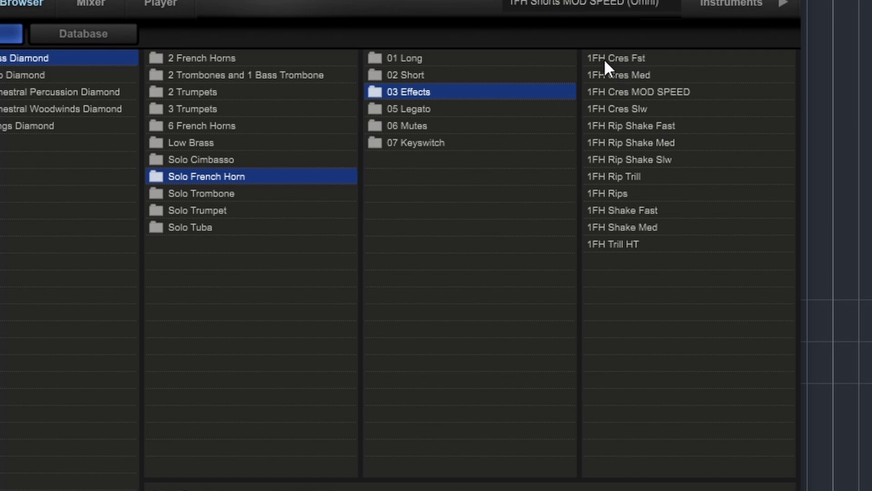
left_click(644, 94)
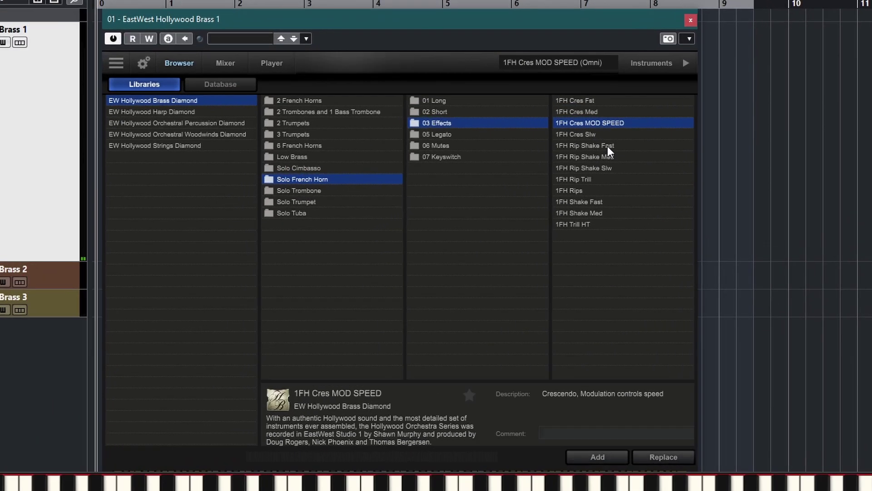
left_click(606, 158)
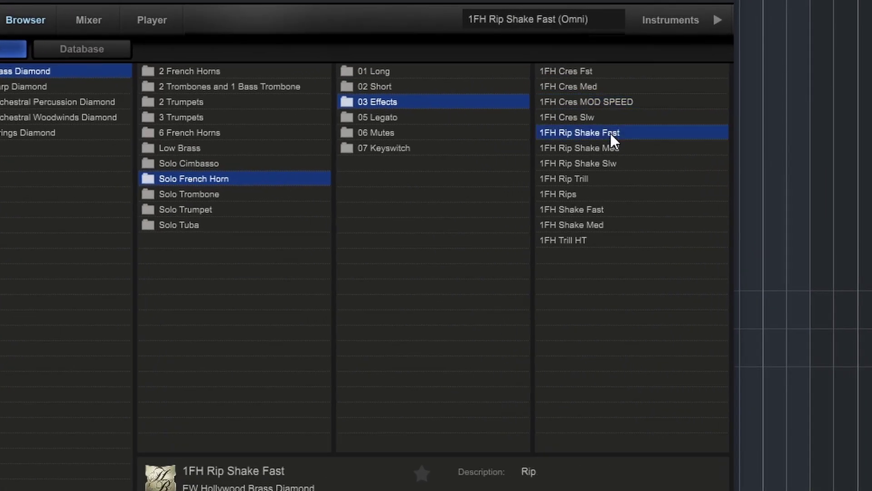
left_click(607, 148)
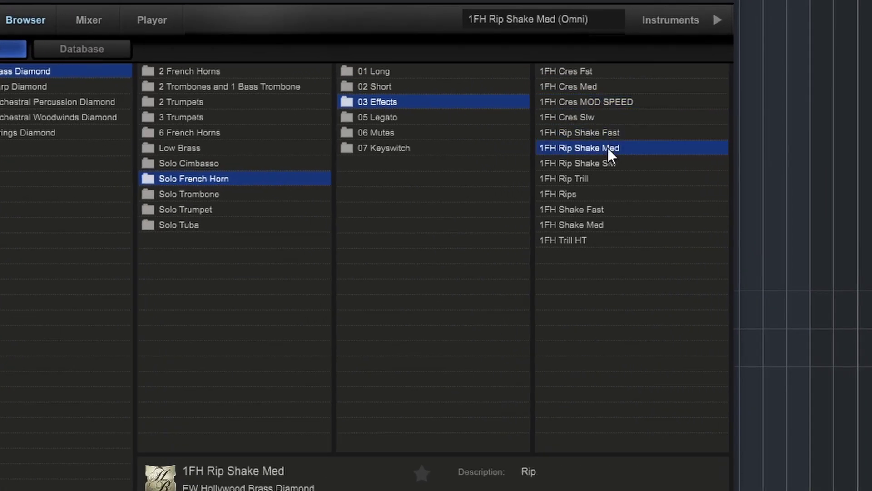
left_click(602, 162)
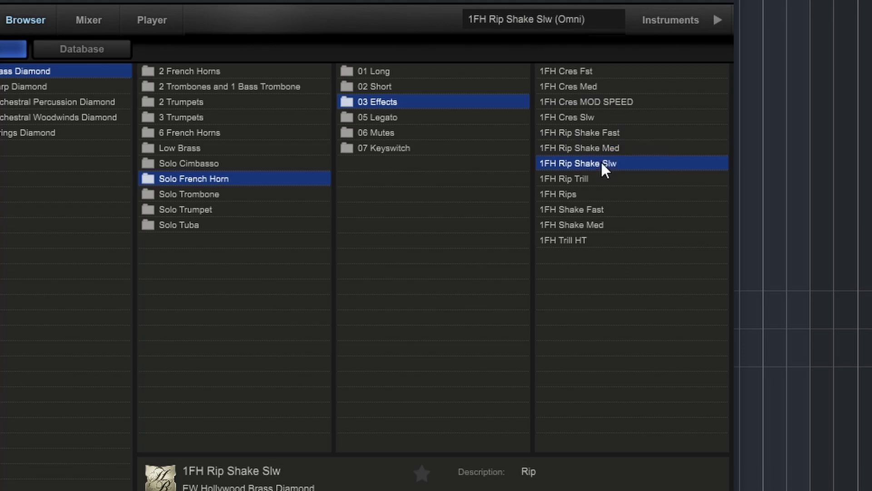
Load the effect patches 1FH Rip Trill, 1FH Rips, 1FH Shake Fast, 1FH Shake Med and 1FH Trill HT in turn
left_click(573, 178)
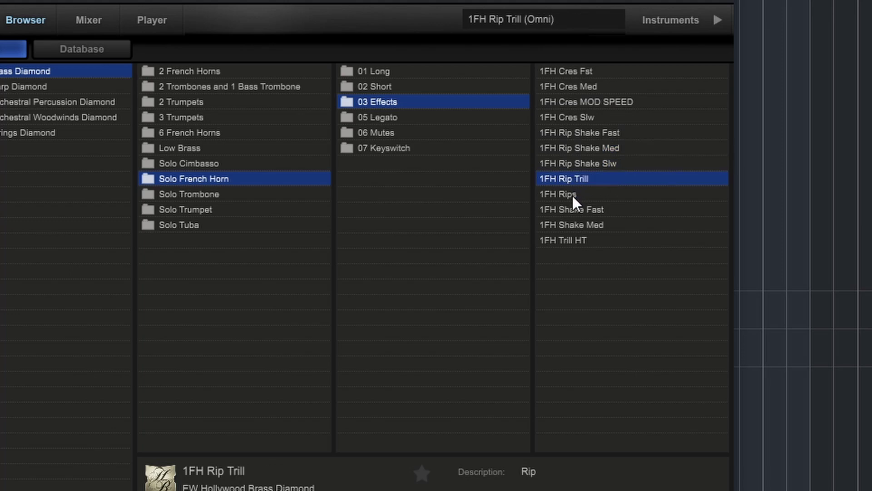
left_click(572, 194)
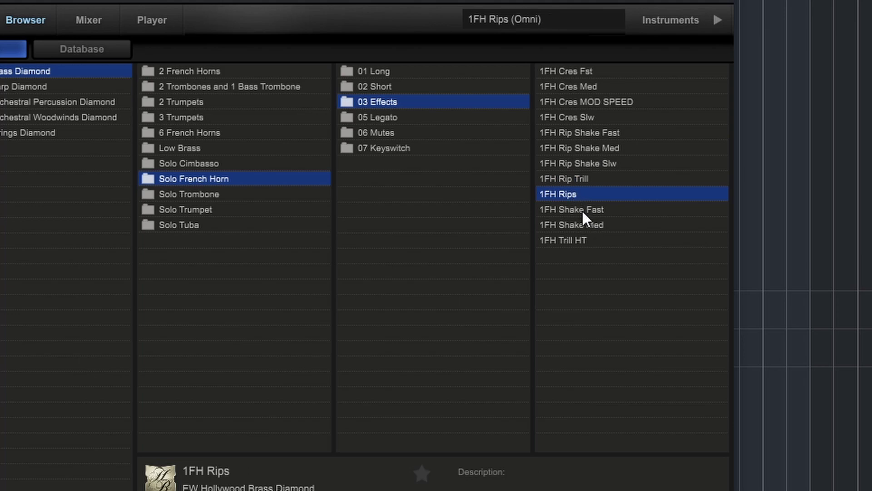
left_click(583, 210)
left_click(584, 227)
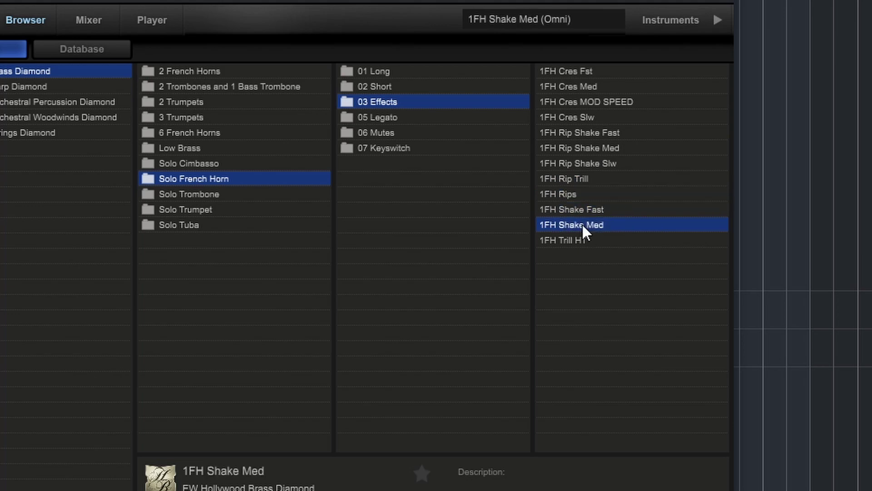
left_click(574, 238)
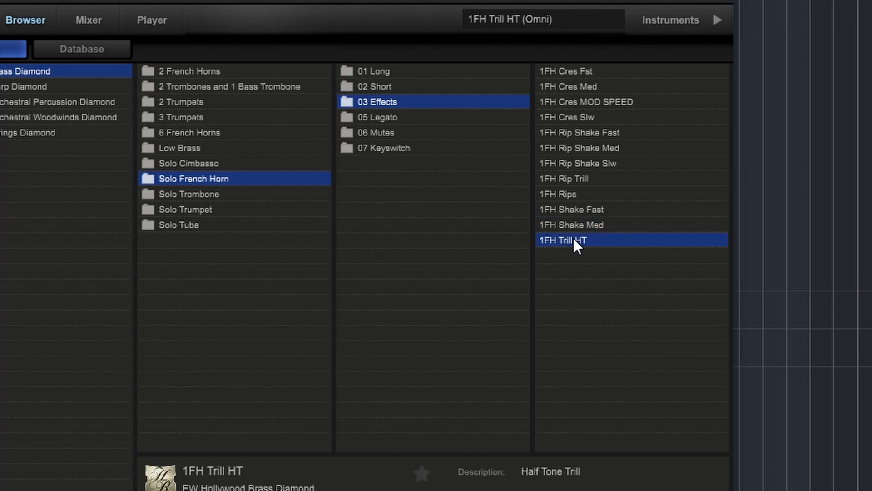
Load the 1FH Leg Slur Accent patch from the solo French horn's 05 Legato folder
left_click(385, 119)
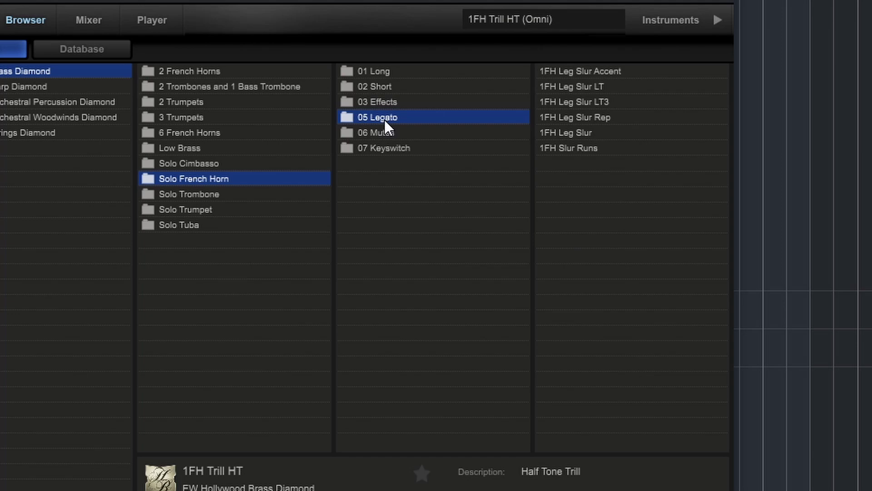
left_click(584, 72)
double_click(564, 71)
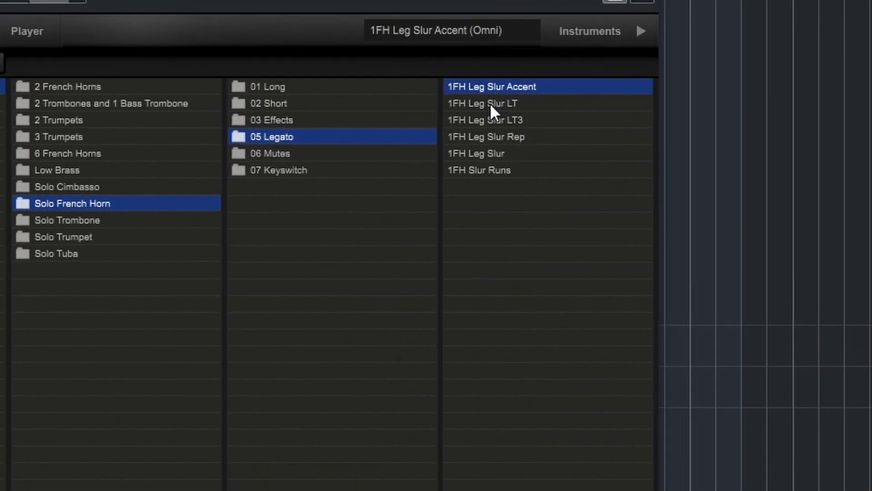
Load the legato patch 1FH Leg Slur, followed by 1FH Slur Runs, for the solo French horn
left_click(469, 154)
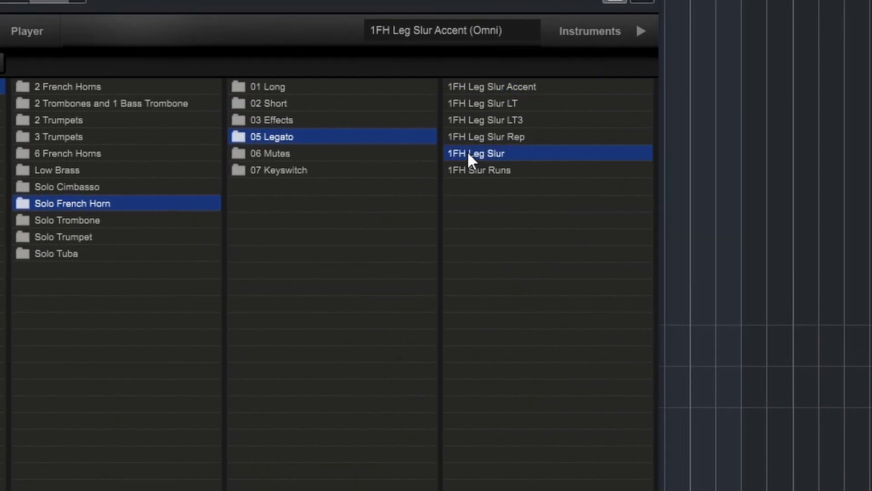
left_click(488, 119)
left_click(487, 101)
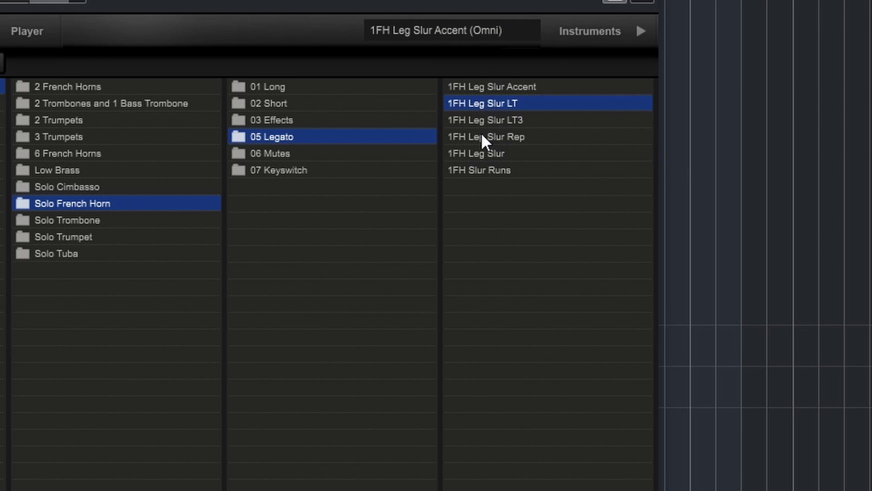
left_click(481, 154)
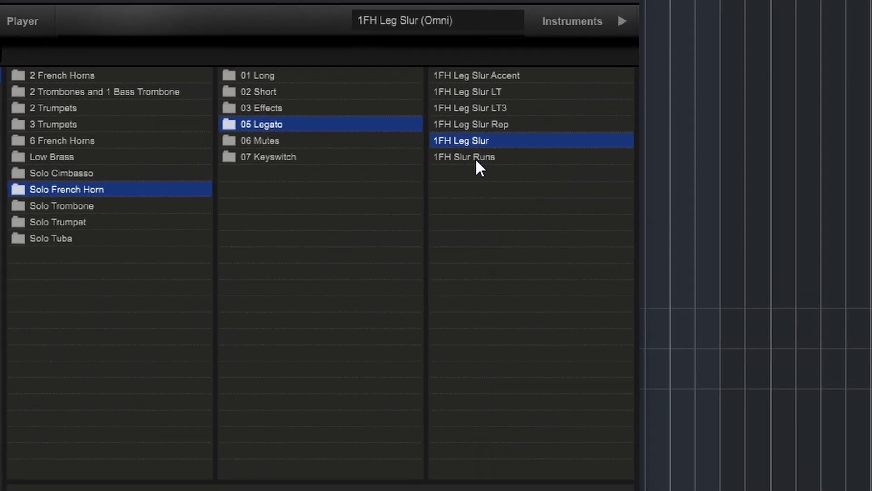
left_click(589, 165)
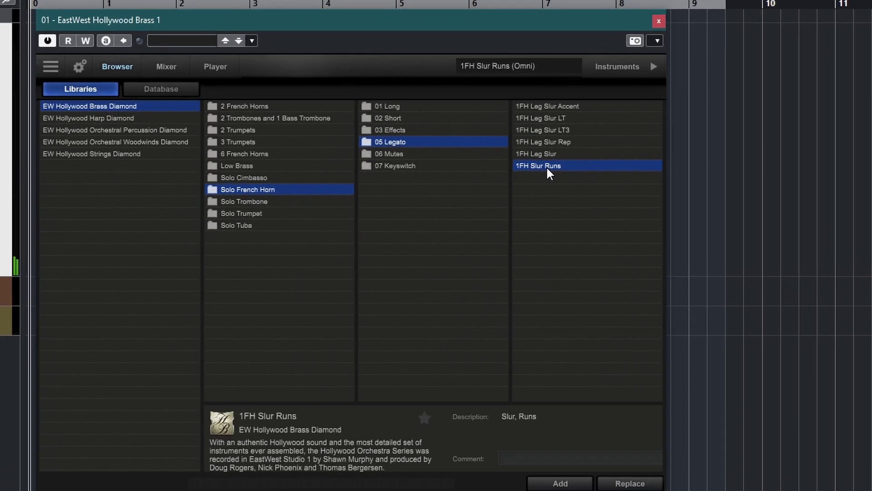
Load the 1FH Stop Stac RRx4 patch from the solo French horn's 06 Mutes folder
left_click(491, 156)
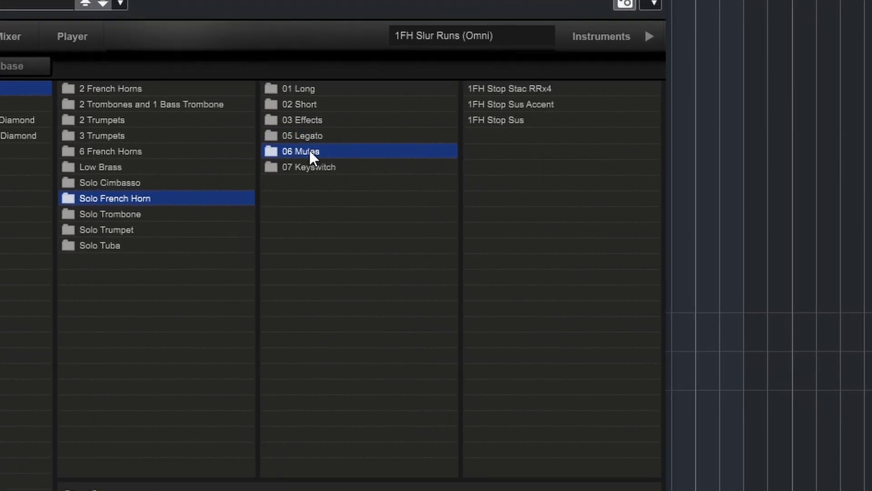
left_click(499, 88)
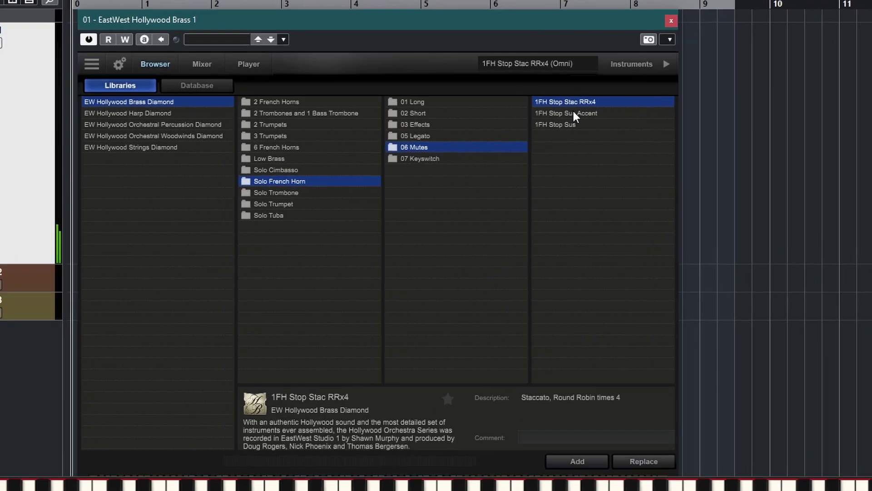
Load the 1FH Stop Sus Accent patch from the solo French horn's mutes
left_click(596, 134)
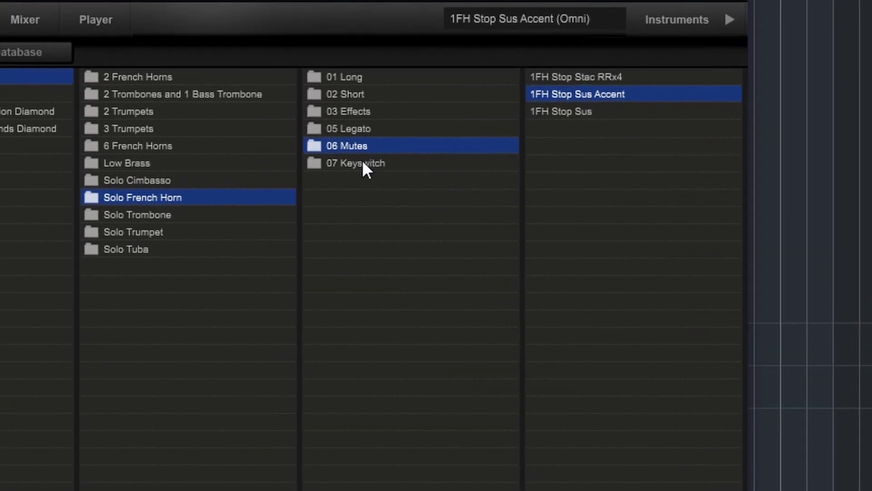
Load 1FH KS Sus_Short C0-A#0 from the solo French horn's 07 Keyswitch folder and display its articulations in the player view
left_click(495, 164)
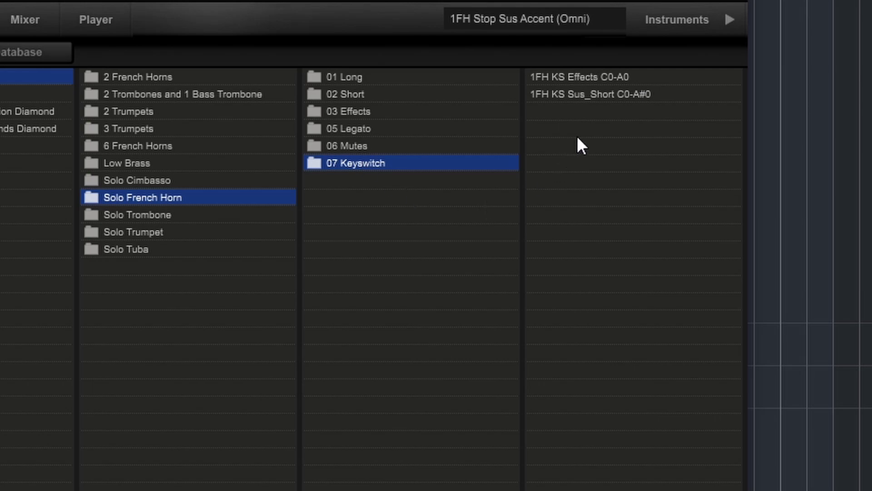
double_click(584, 94)
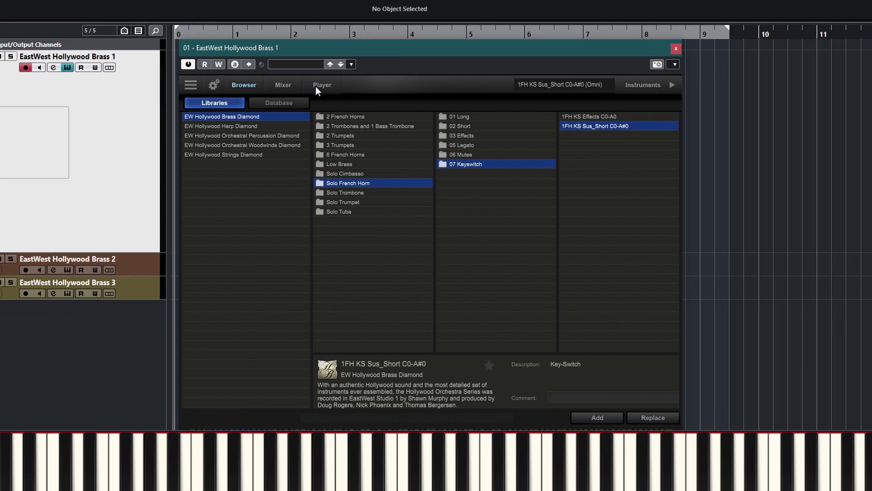
left_click(96, 19)
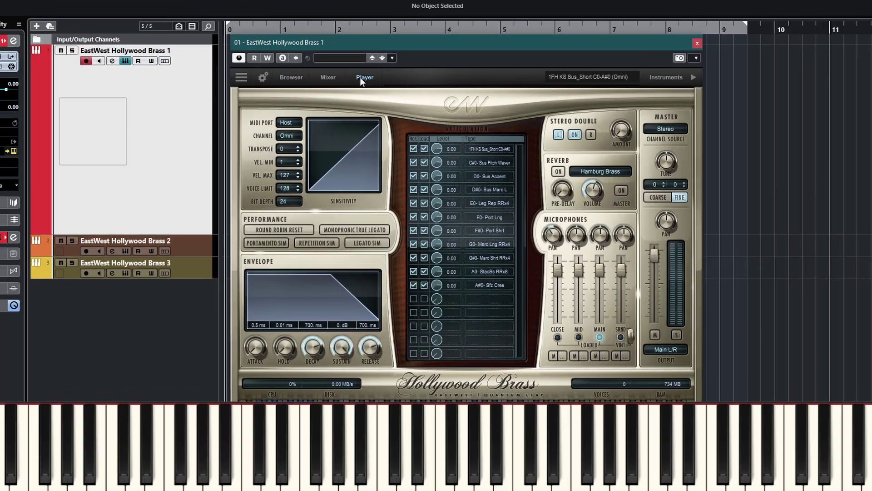
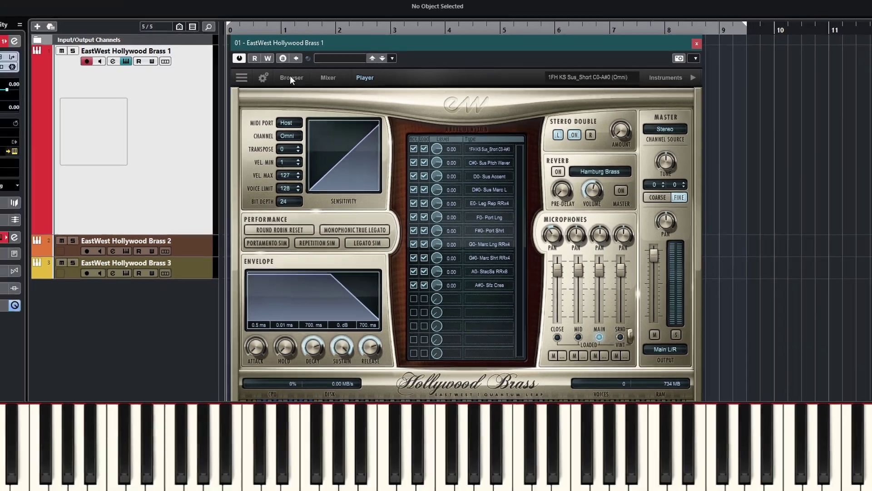
Load the 1FH KS Effects C0-A0 keyswitch patch and check the 03 Effects folder's articulations for comparison
left_click(290, 76)
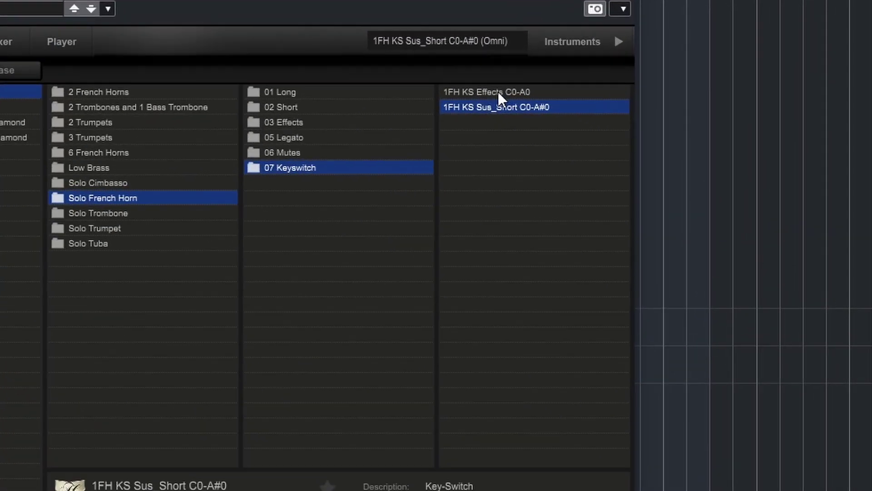
left_click(597, 125)
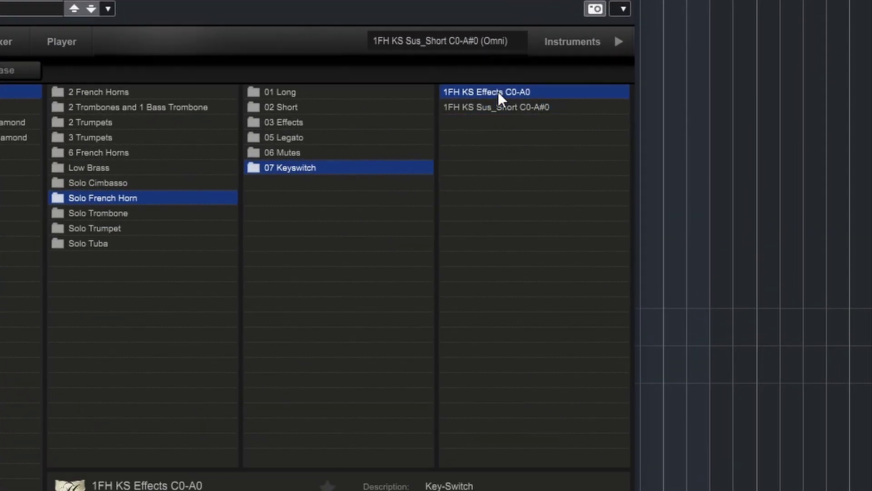
left_click(295, 123)
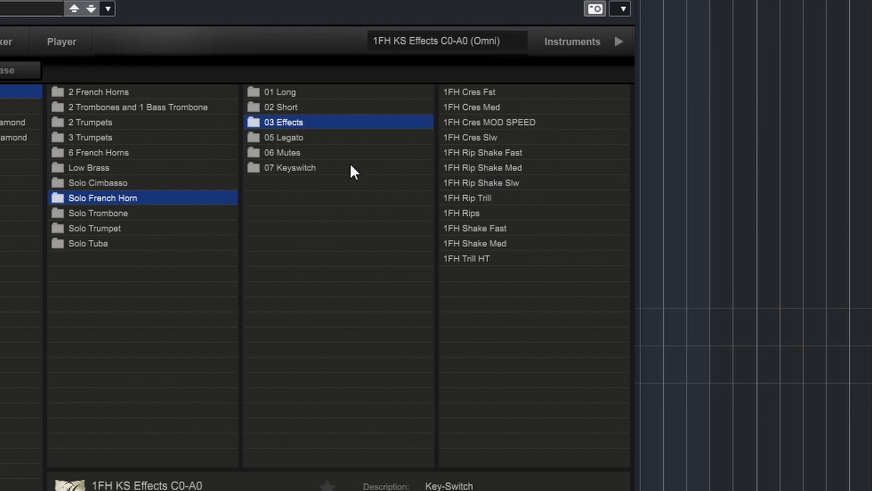
left_click(301, 167)
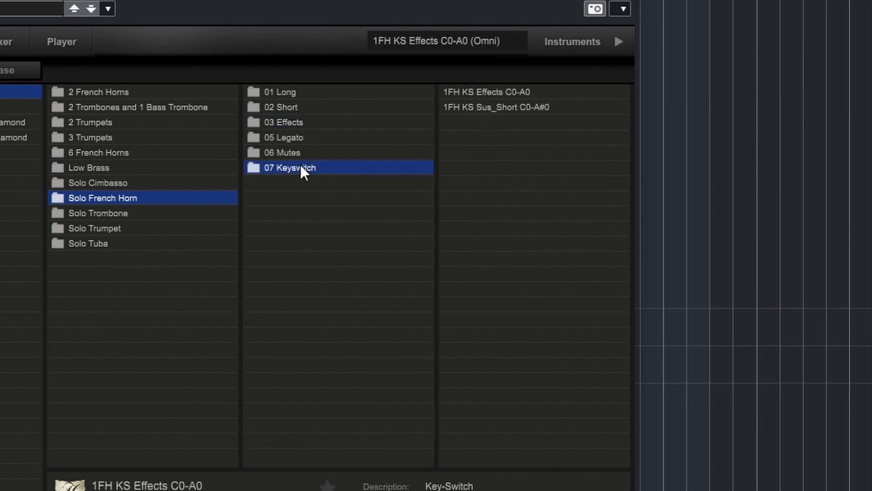
Load 1TB 5th Slide Cres, 1TB Doit RR, 1TB Falls and 1TB Growl Cres in turn from the solo trombone's 06 Jazz folder
left_click(100, 214)
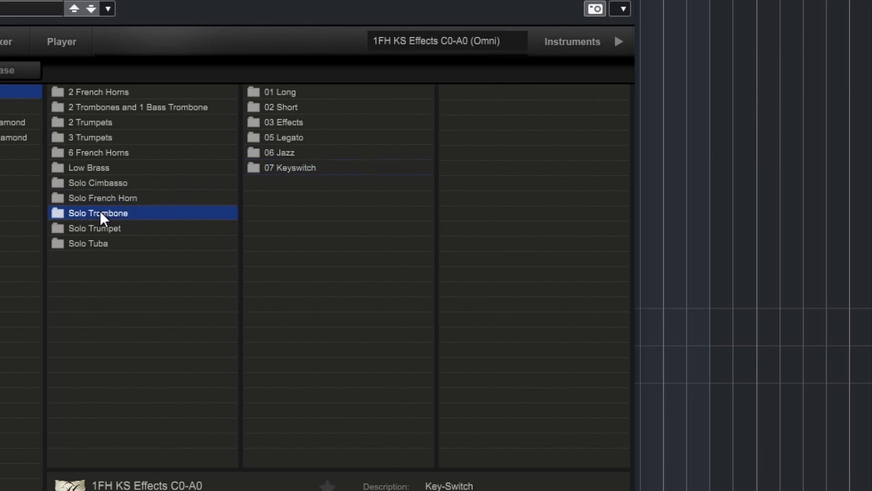
left_click(284, 154)
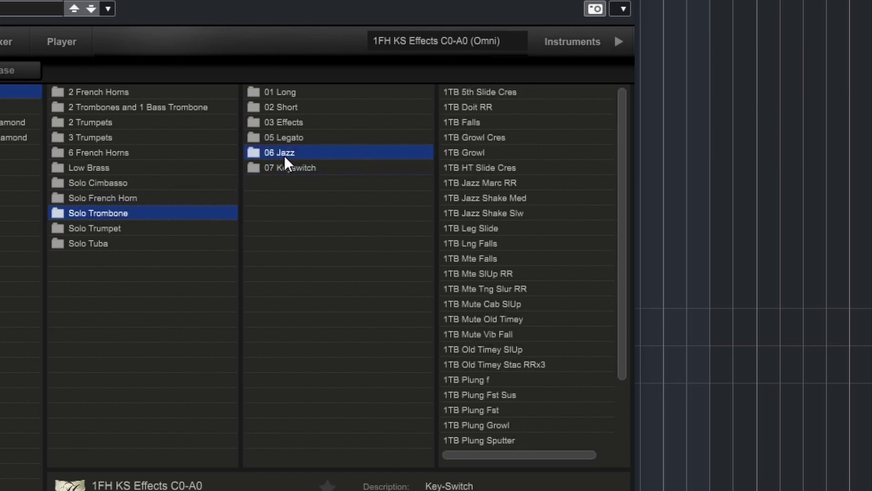
left_click(481, 93)
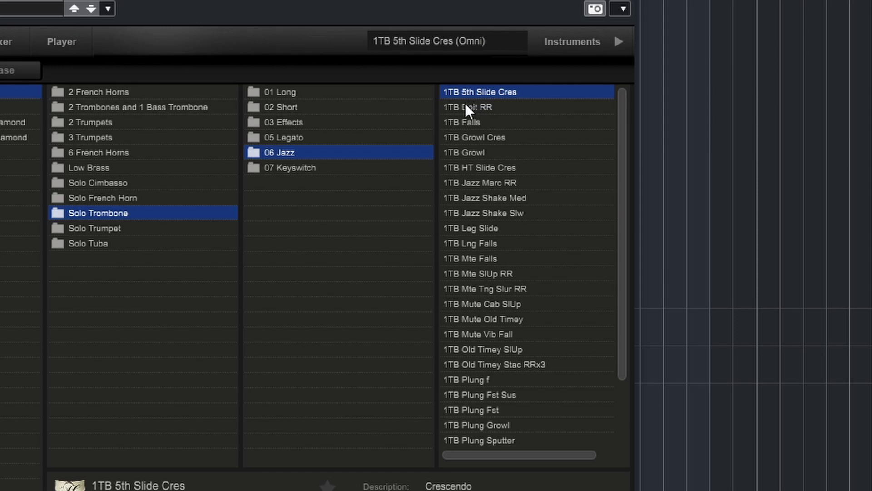
left_click(464, 102)
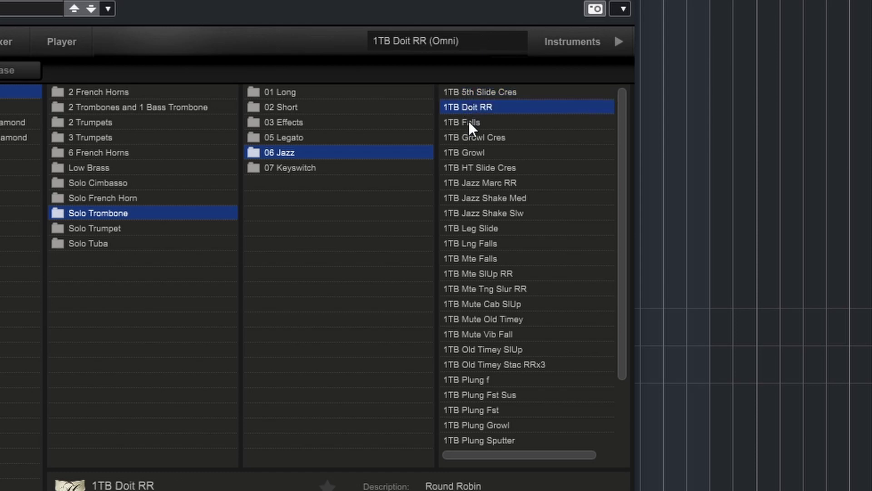
left_click(468, 120)
left_click(473, 140)
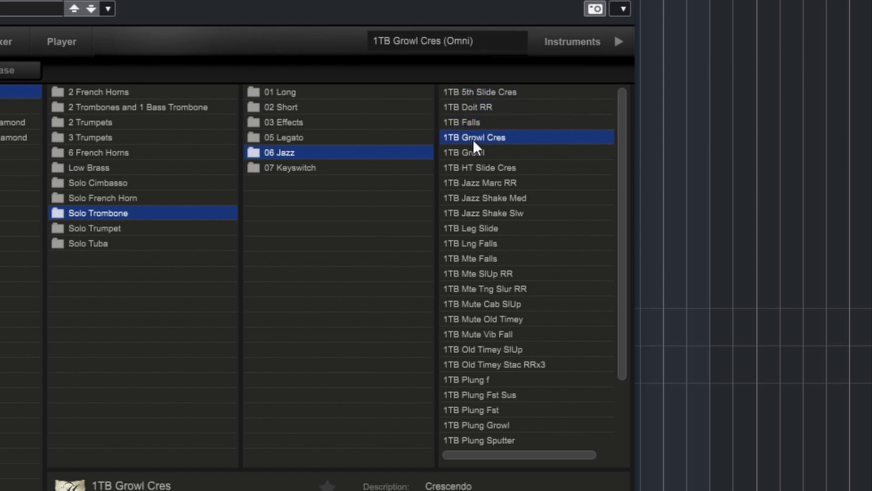
Load the jazz trombone patches 1TB Jazz Shake Med, 1TB Mte Tng Slur RR and 1TB Plung f in turn
left_click(483, 197)
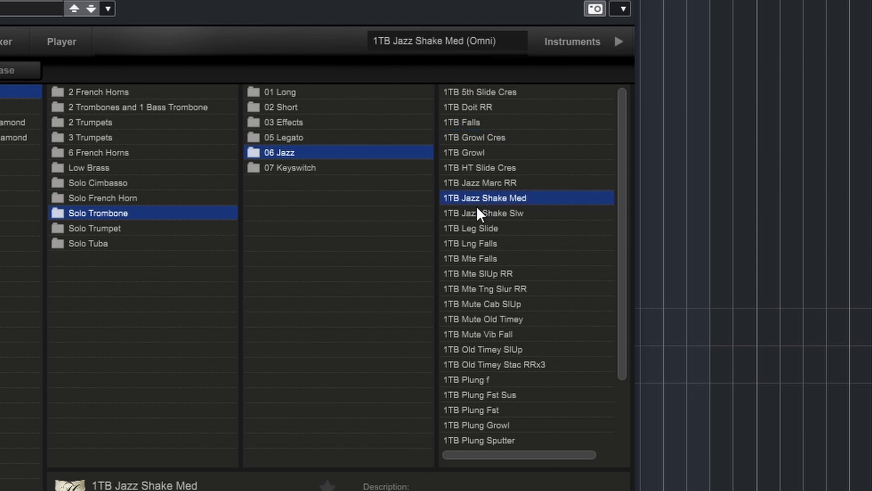
left_click(481, 288)
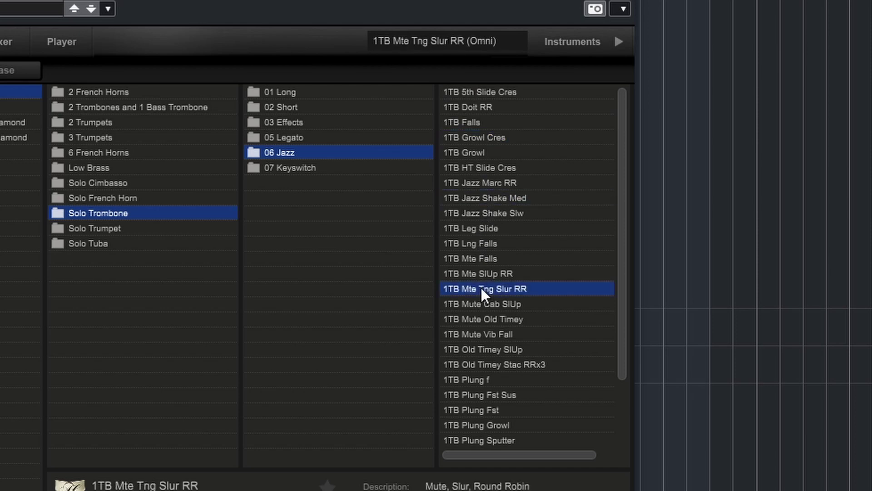
left_click(466, 383)
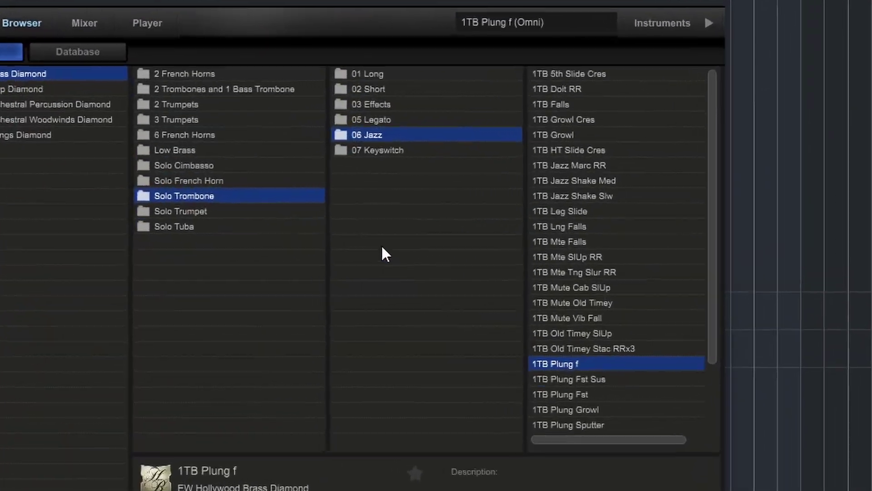
Load the 1CM Sus Accent patch from the Solo Cimbasso's 01 Long folder
left_click(173, 164)
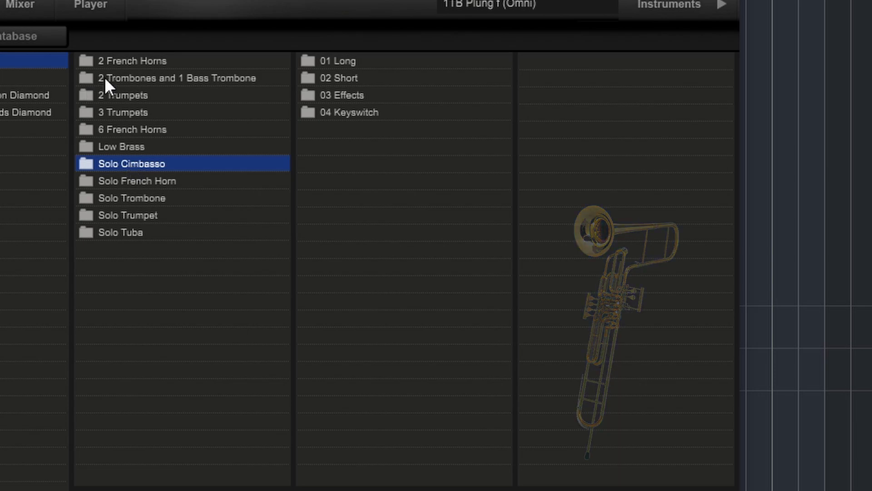
left_click(338, 61)
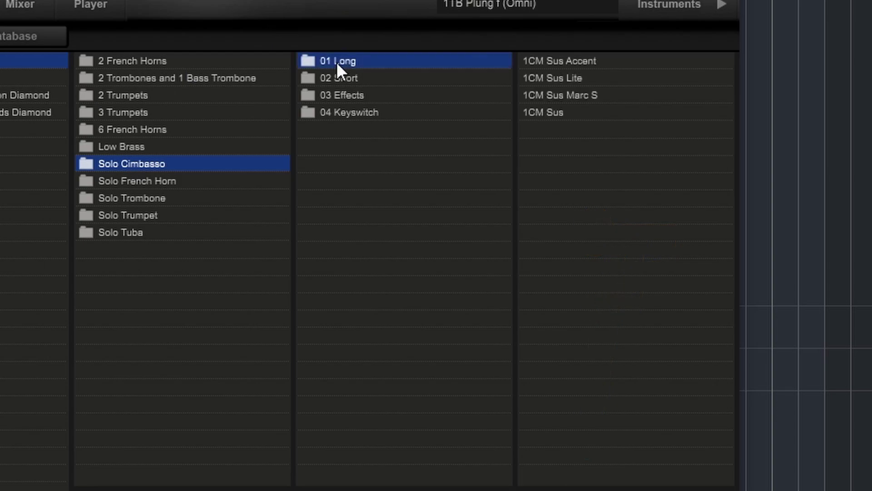
left_click(586, 61)
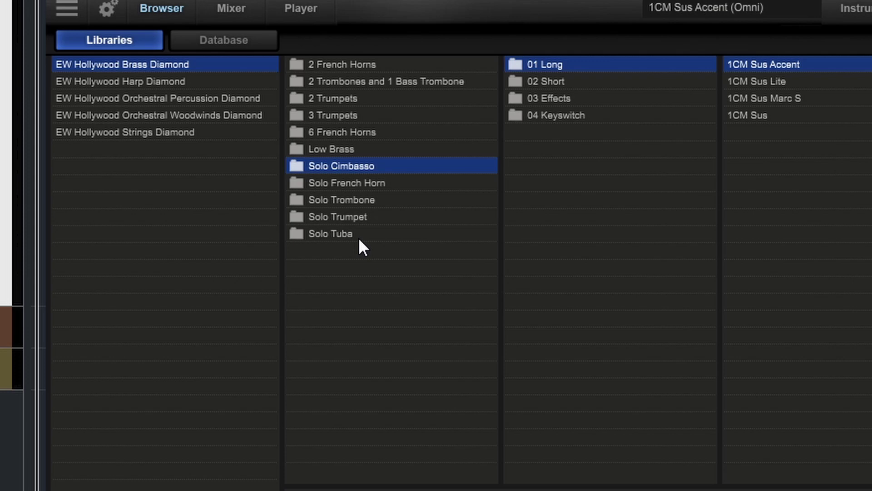
Load the LB Sus Accent patch from the Low Brass section's 01 Long folder
left_click(341, 150)
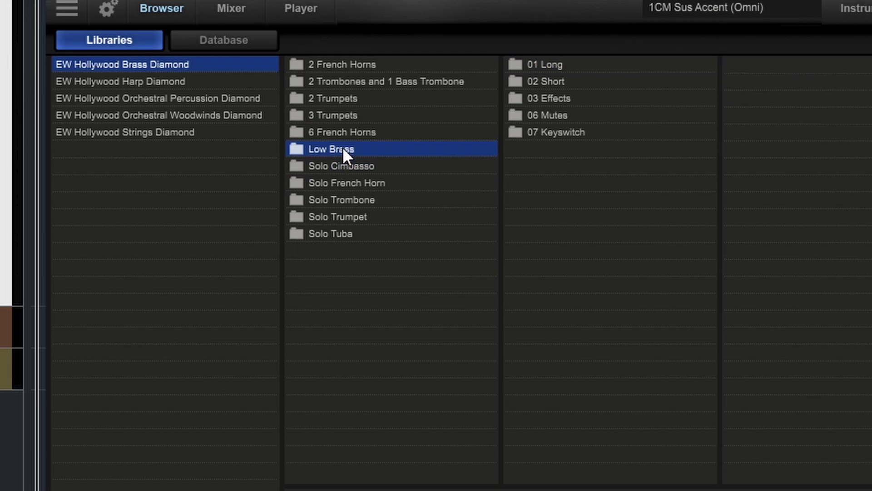
left_click(550, 65)
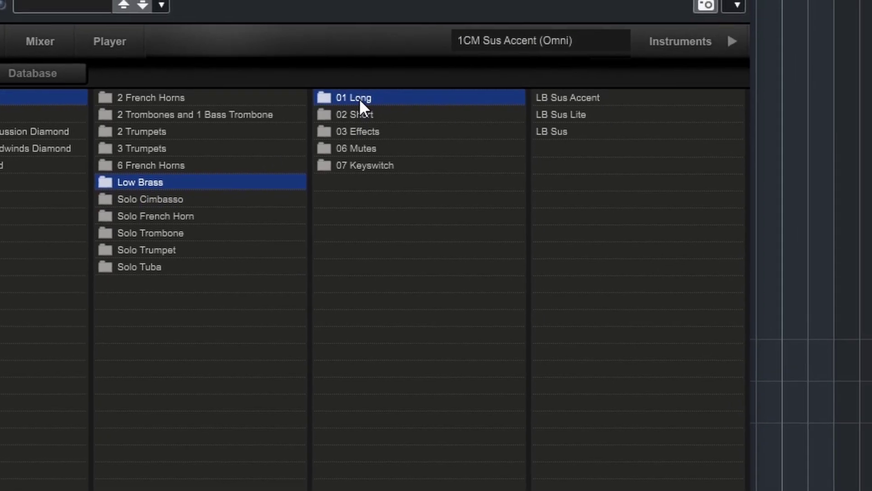
left_click(585, 97)
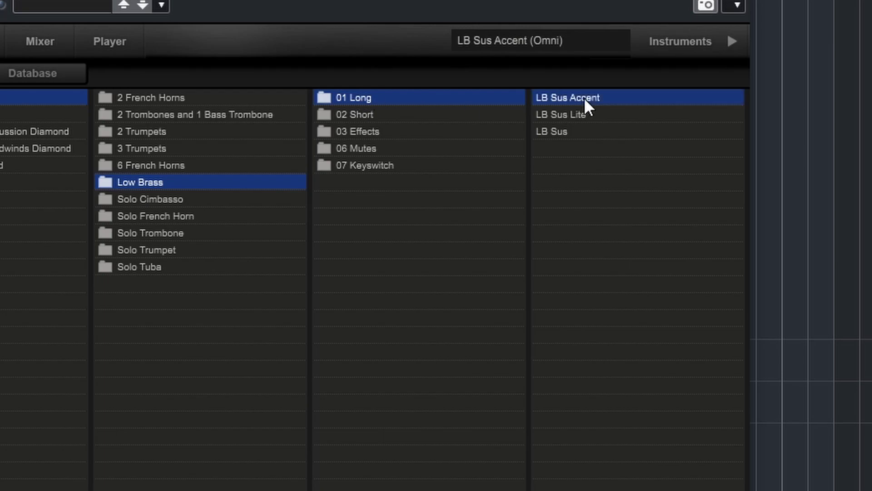